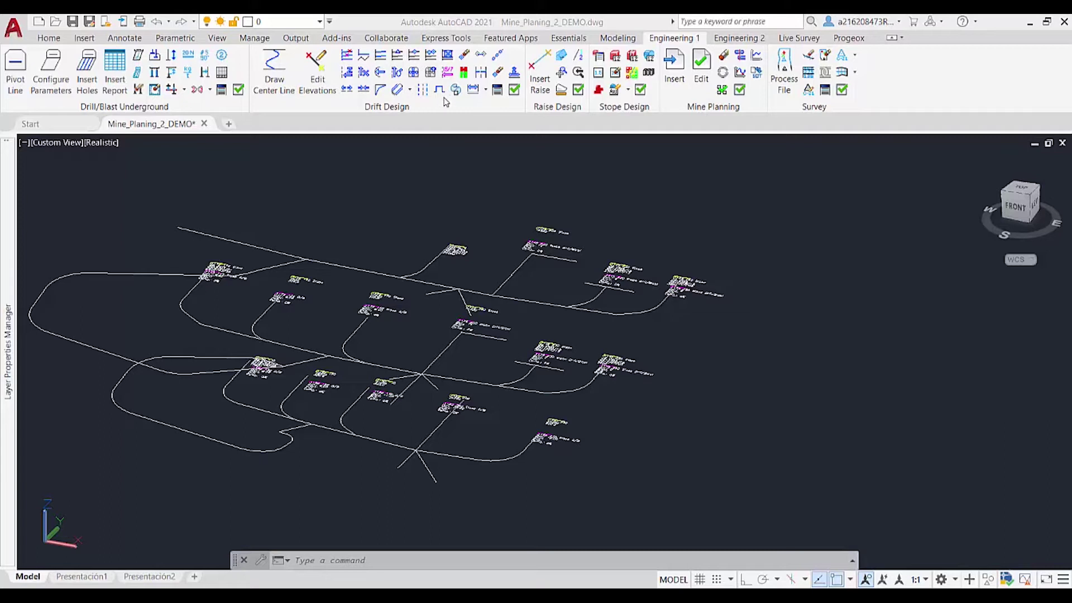
Step: Show the ramp options: Ramp 3 curves, Ramp 2 curves, Ramp 1 curve and Parametric ramp
{"action": "left_click", "coordinate": [410, 90]}
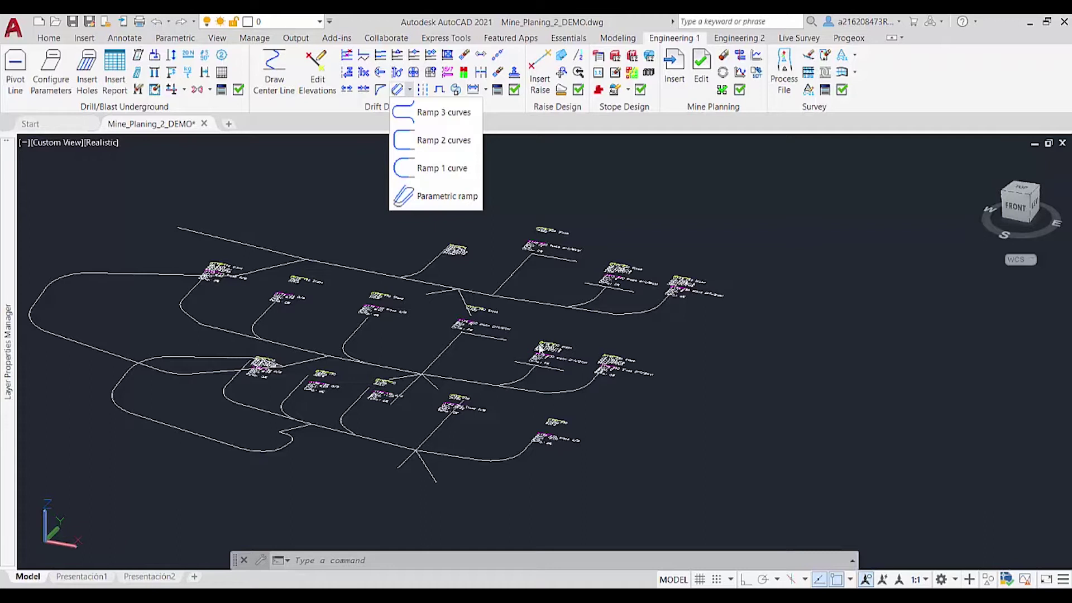
Step: Pick a first drift center line in Edit Elevations and accept it unchanged on its current layer
{"action": "left_click", "coordinate": [325, 86]}
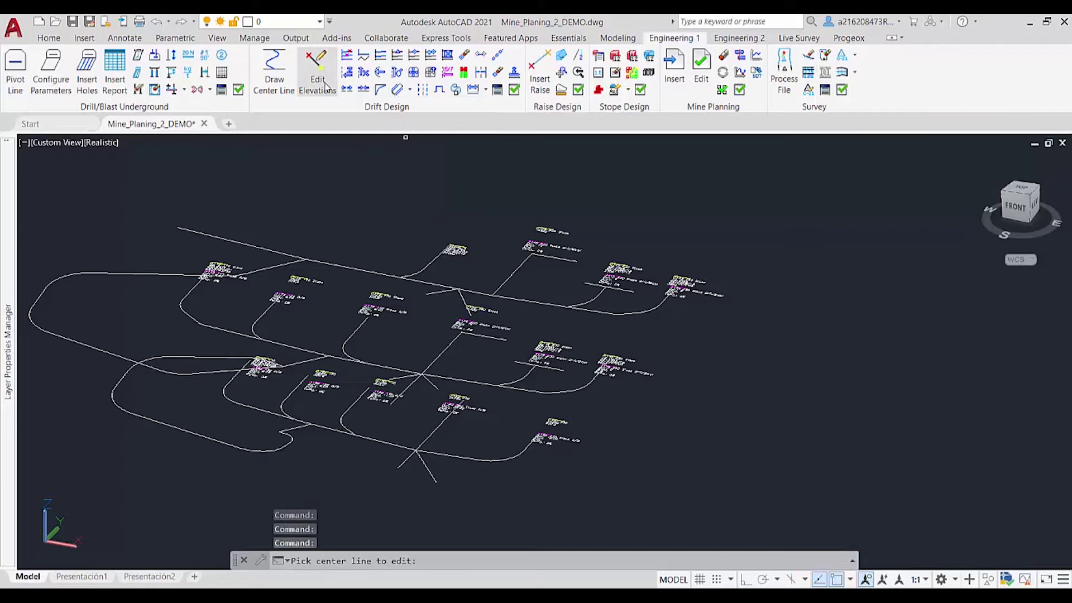
{"action": "mouse_move", "coordinate": [406, 326]}
{"action": "middle_mouse_down", "text": "shift"}
{"action": "mouse_move", "coordinate": [534, 327]}
{"action": "mouse_move", "coordinate": [552, 316]}
{"action": "middle_mouse_up", "text": "shift"}
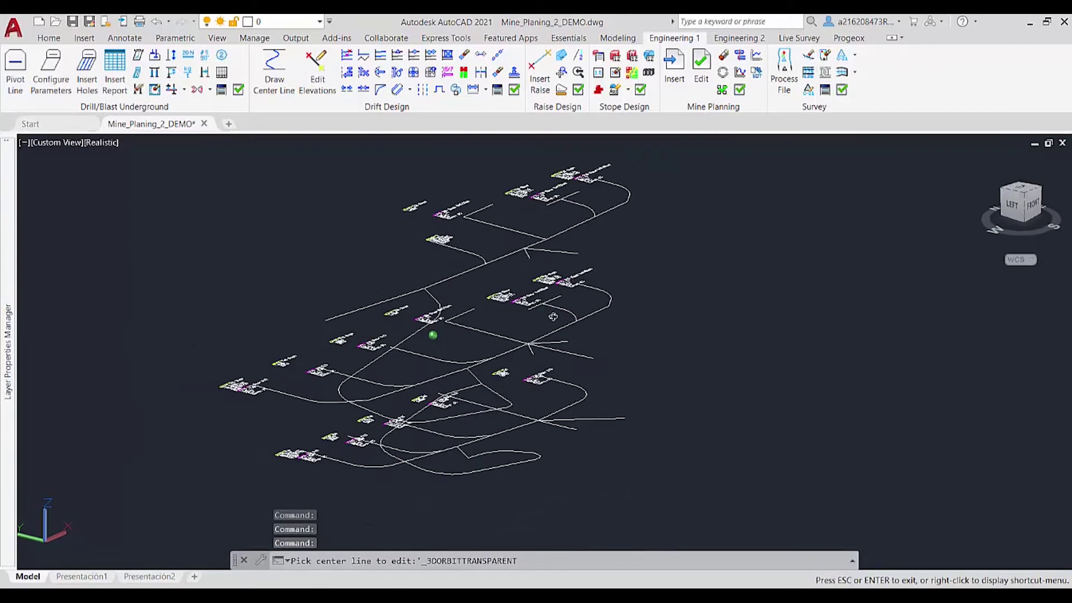
{"action": "scroll", "coordinate": [562, 245], "scroll_direction": "up", "scroll_amount": 2}
{"action": "left_click", "coordinate": [560, 256]}
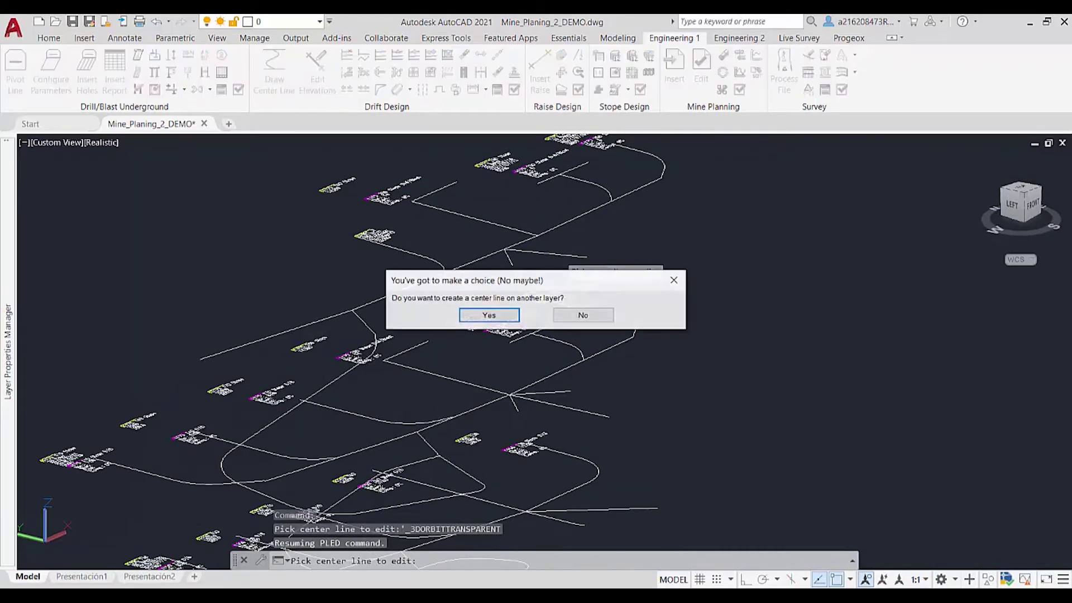
{"action": "left_click", "coordinate": [581, 315]}
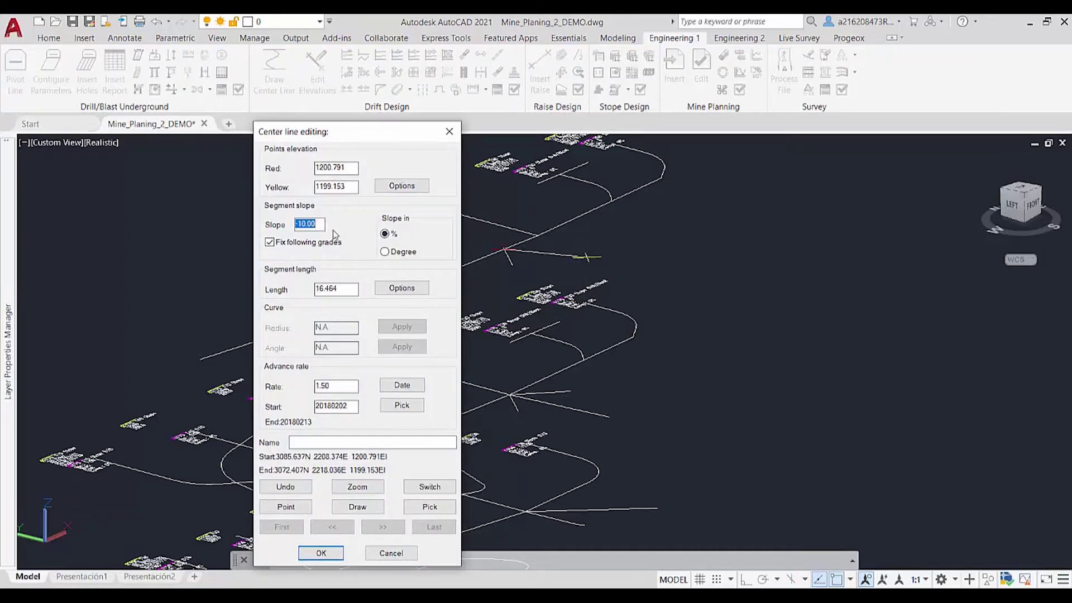
{"action": "left_click", "coordinate": [321, 553]}
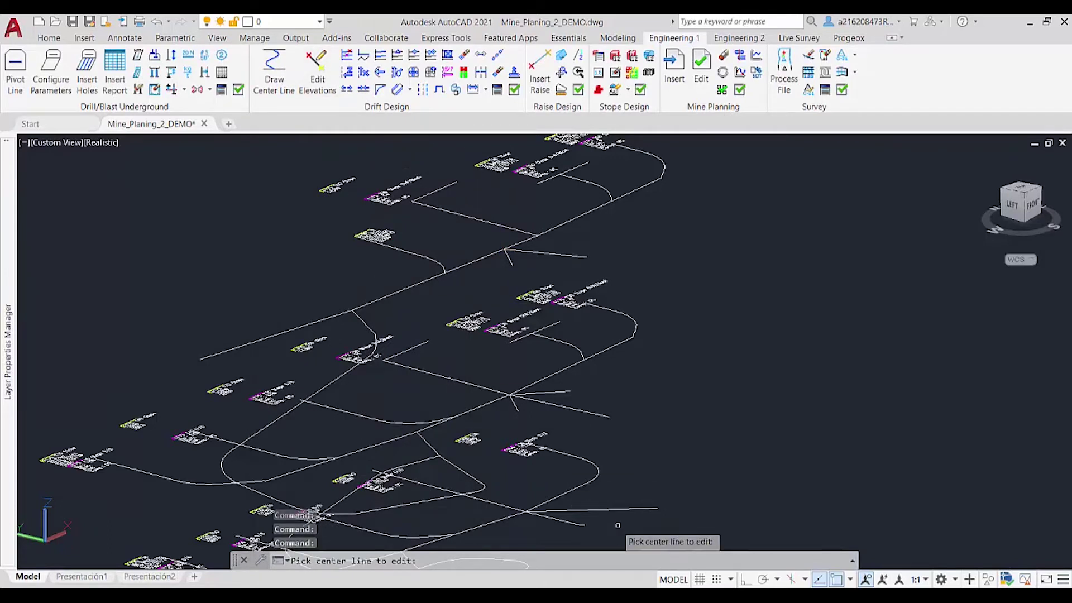
Step: Change another center line segment's slope from 3.15% to 10%
{"action": "scroll", "coordinate": [626, 521], "scroll_direction": "up", "scroll_amount": 1}
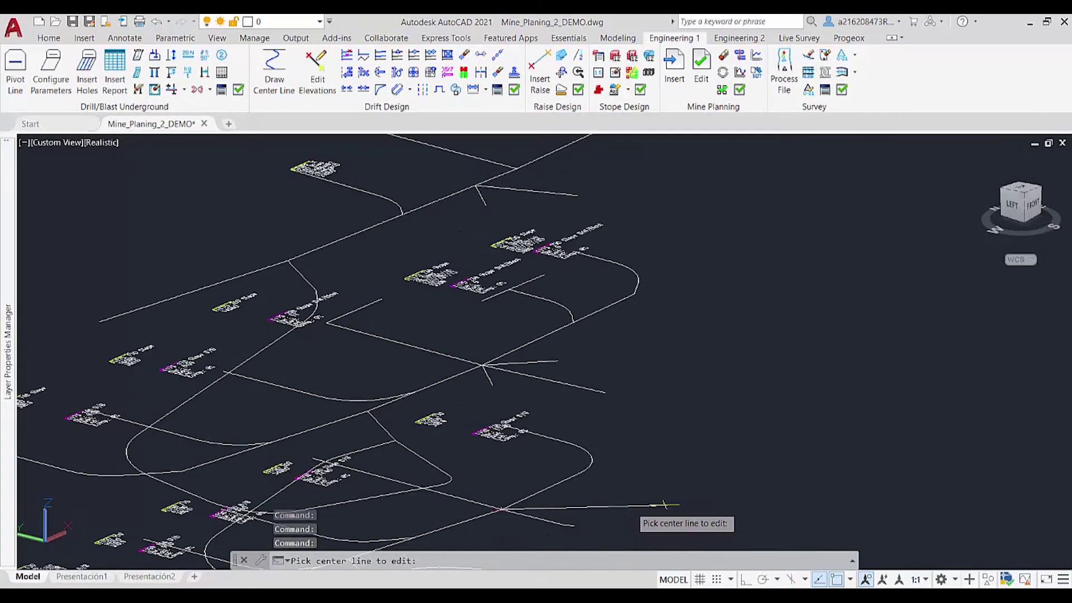
{"action": "left_click", "coordinate": [637, 507]}
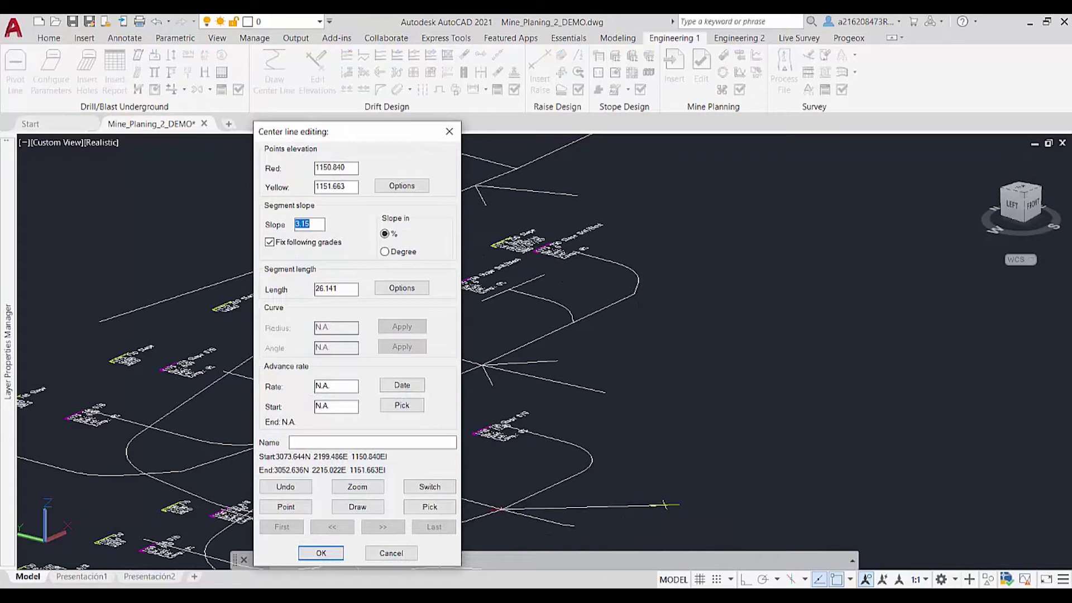
{"action": "type", "text": "1"}
{"action": "left_click", "coordinate": [335, 555]}
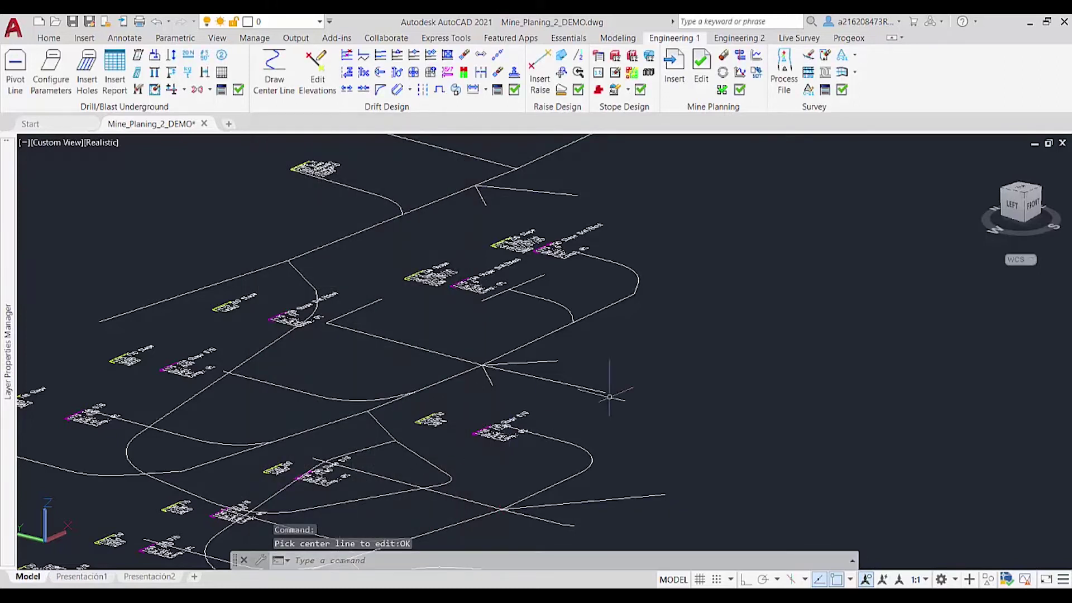
{"action": "scroll", "coordinate": [614, 391], "scroll_direction": "down", "scroll_amount": 2}
{"action": "middle_click_drag", "start_coordinate": [404, 361], "coordinate": [404, 361], "text": "shift"}
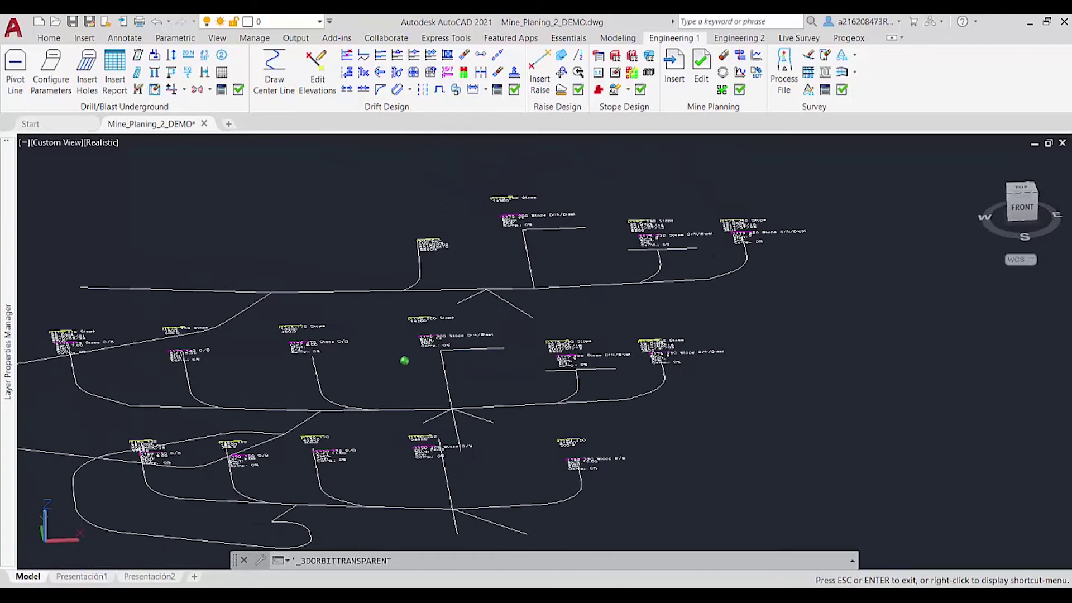
Step: Pick the parallel-segment ramp's initial and final points, then its alignment point in top view
{"action": "middle_click_drag", "start_coordinate": [405, 361], "coordinate": [404, 361], "text": "shift"}
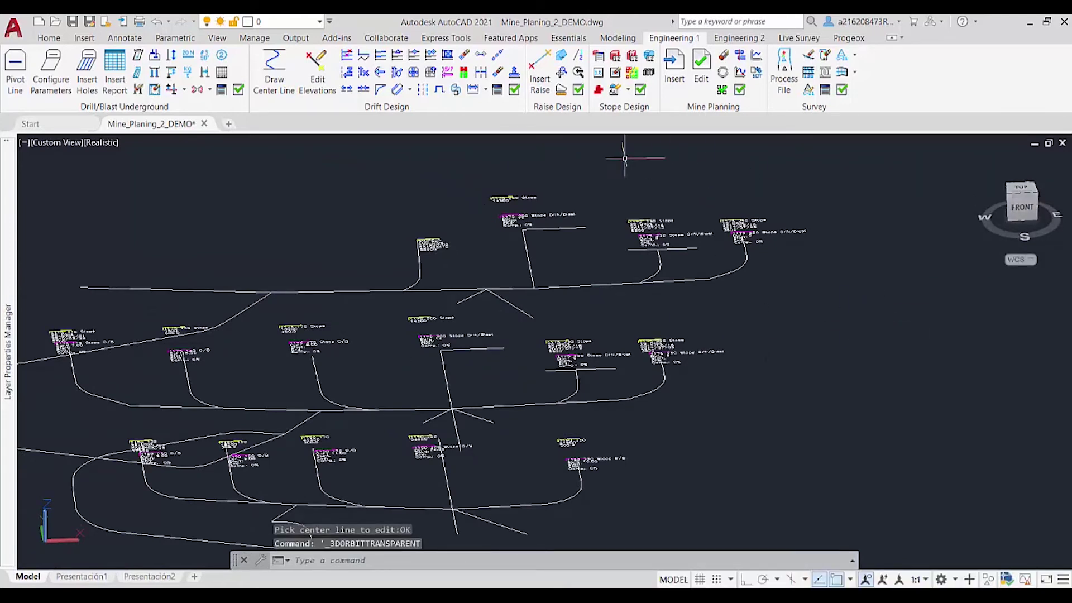
{"action": "left_click", "coordinate": [397, 91]}
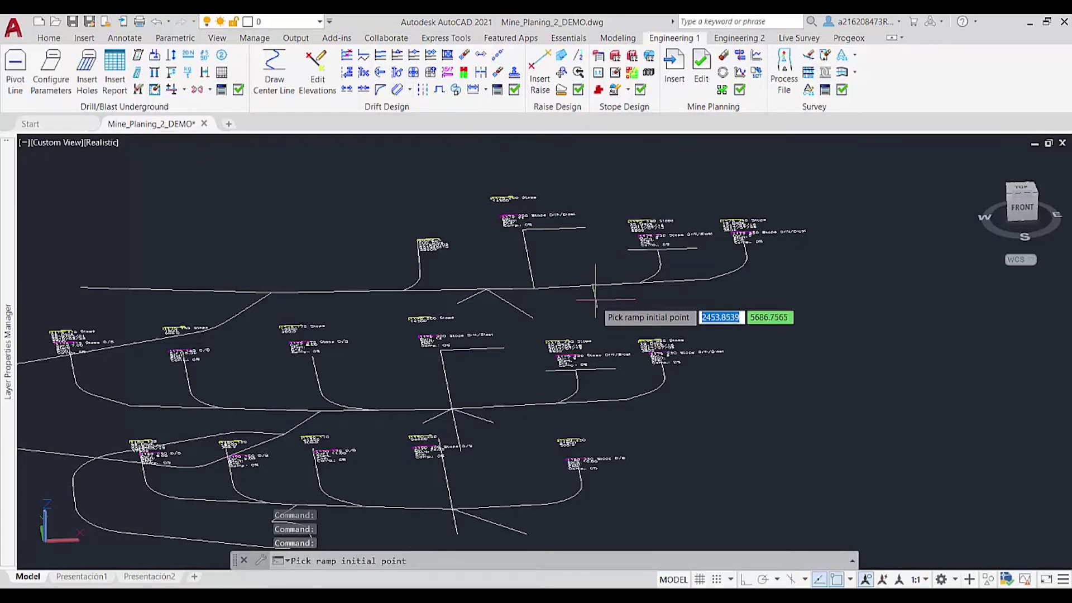
{"action": "left_click", "coordinate": [533, 318]}
{"action": "middle_click_drag", "start_coordinate": [524, 385], "coordinate": [553, 295]}
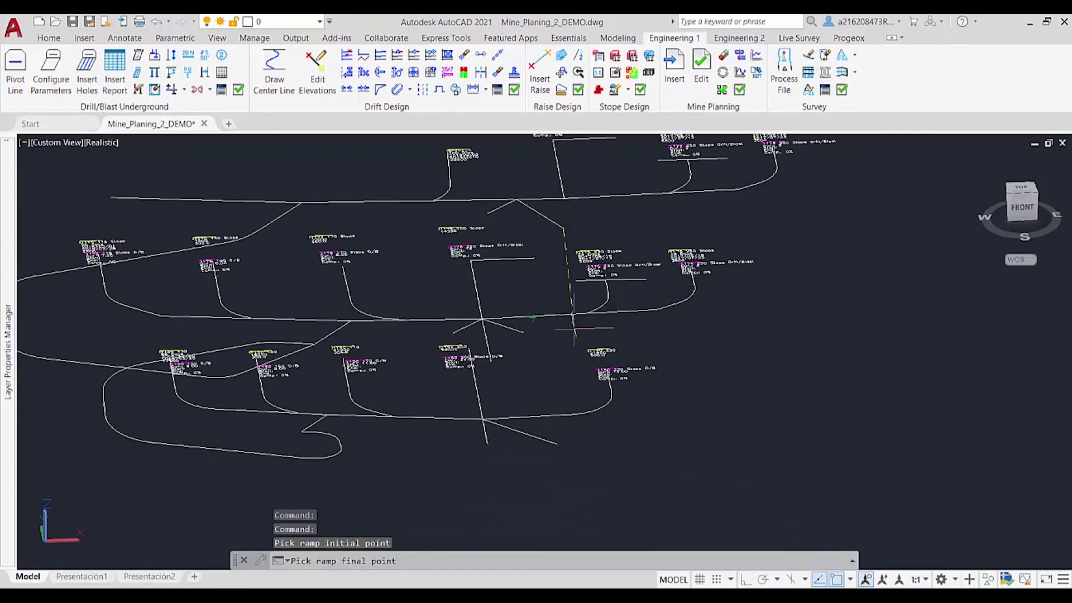
{"action": "left_click", "coordinate": [557, 444]}
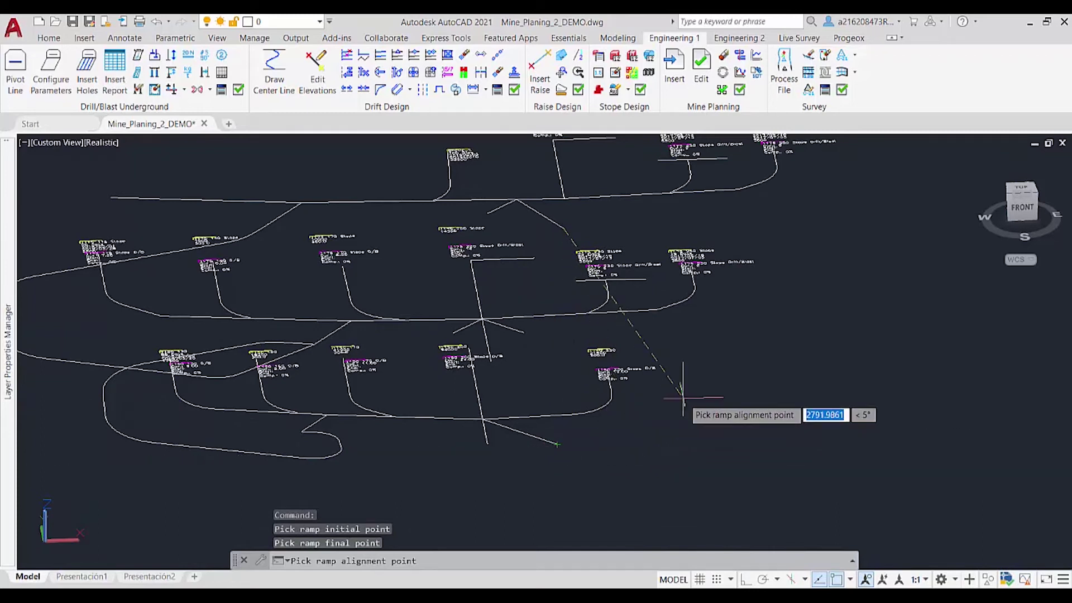
{"action": "left_click", "coordinate": [1023, 192]}
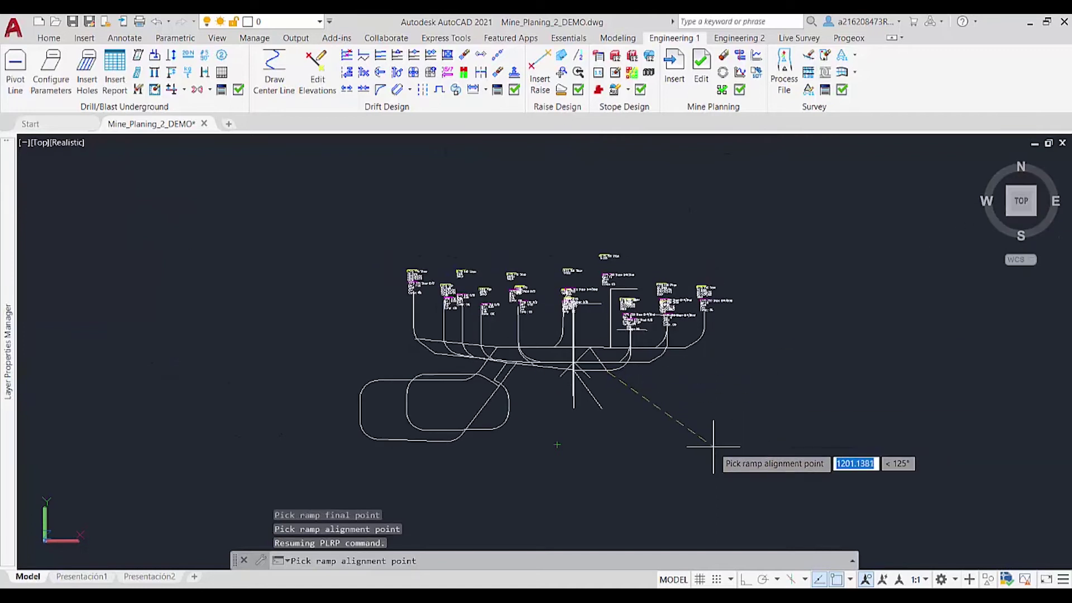
{"action": "middle_click_drag", "start_coordinate": [713, 447], "coordinate": [681, 423]}
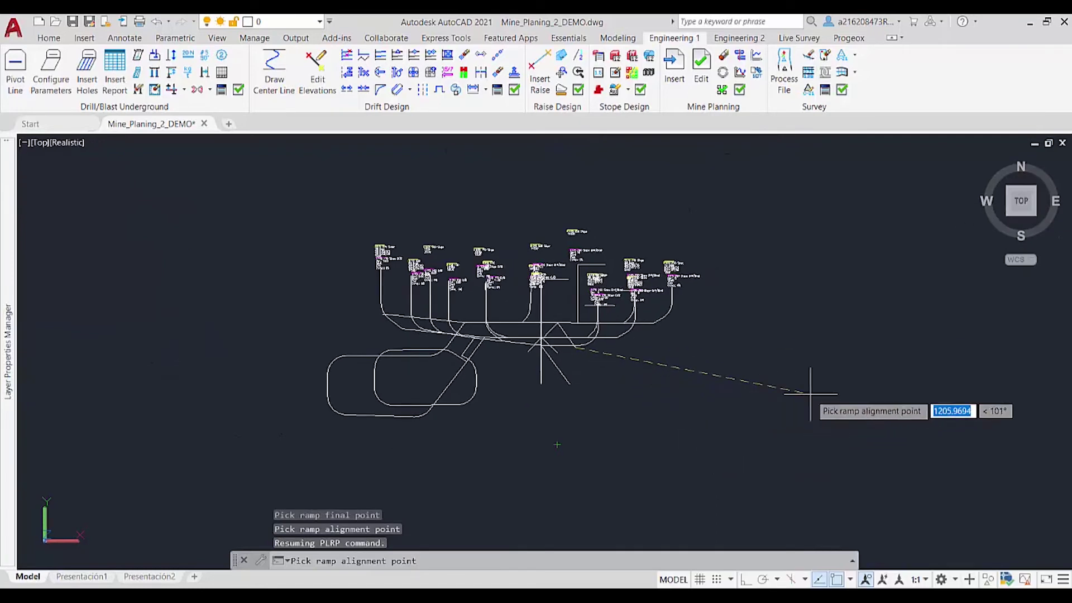
{"action": "left_click", "coordinate": [840, 409]}
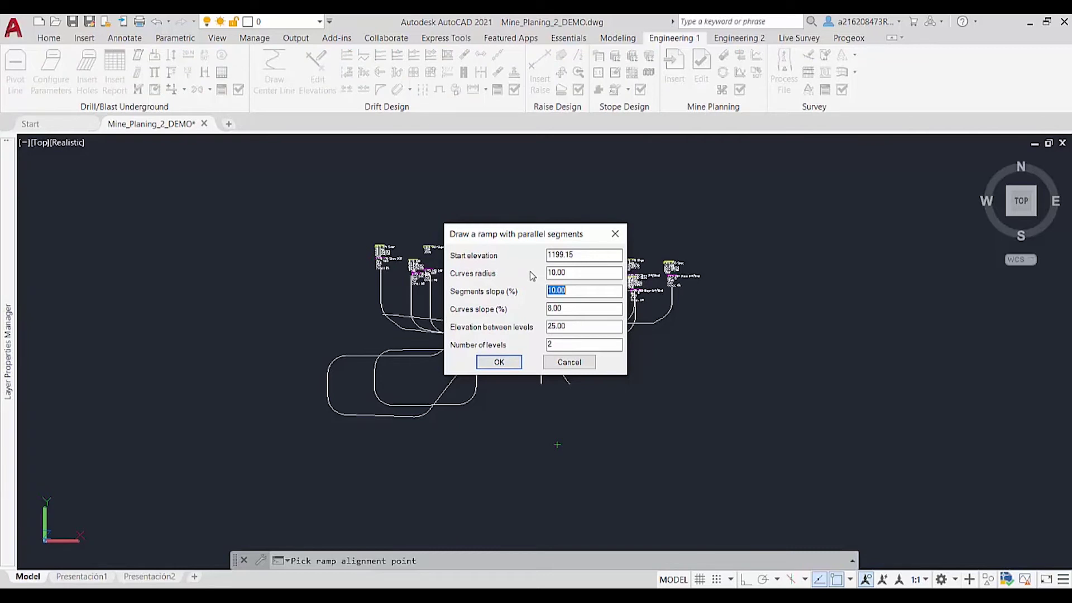
Step: Accept the ramp settings: start elevation 1199.15, 10% segments, 8% curves, two levels 25 apart
{"action": "left_click", "coordinate": [572, 273]}
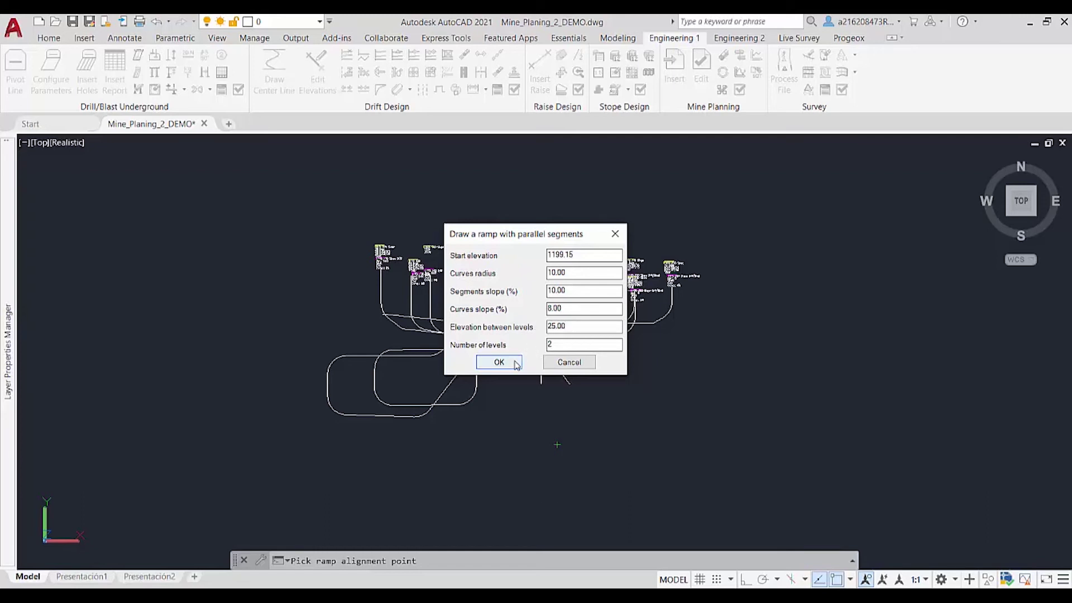
{"action": "left_click", "coordinate": [515, 364]}
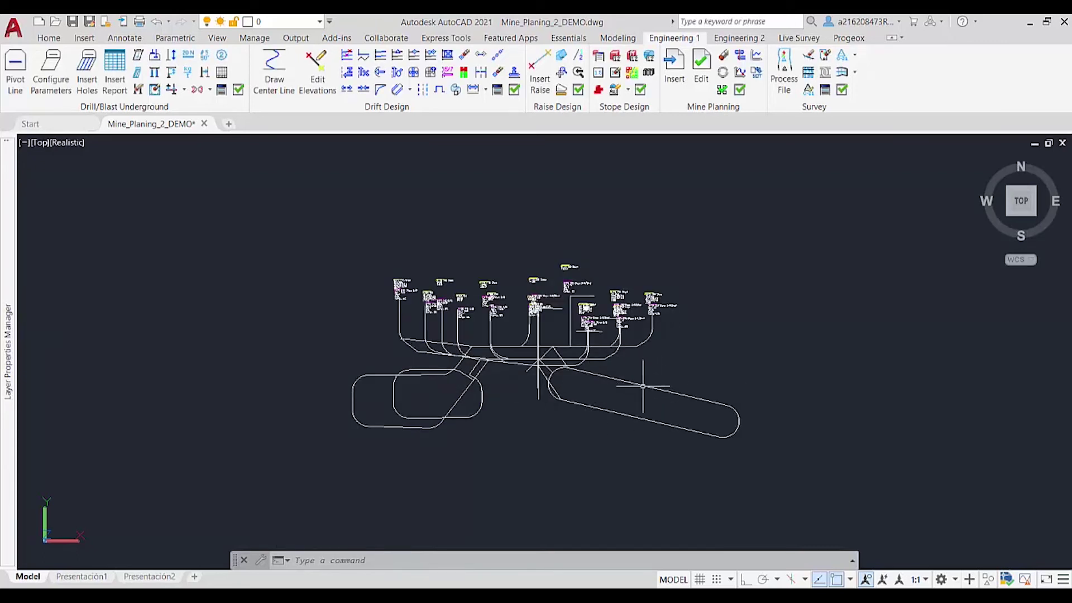
{"action": "scroll", "coordinate": [653, 423], "scroll_direction": "up", "scroll_amount": 2}
{"action": "scroll", "coordinate": [642, 419], "scroll_direction": "up", "scroll_amount": 3}
{"action": "mouse_move", "coordinate": [641, 418]}
{"action": "middle_mouse_down", "text": "shift"}
{"action": "mouse_move", "coordinate": [678, 372]}
{"action": "mouse_move", "coordinate": [592, 275]}
{"action": "middle_mouse_up", "text": "shift"}
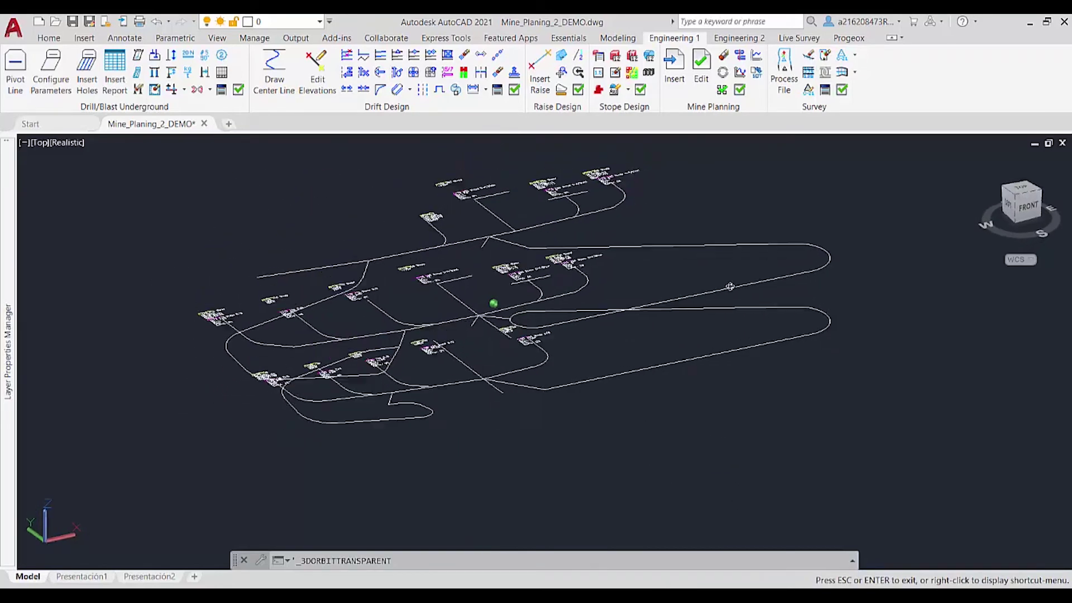
{"action": "scroll", "coordinate": [592, 274], "scroll_direction": "up", "scroll_amount": 2}
{"action": "mouse_move", "coordinate": [685, 335]}
{"action": "middle_mouse_down", "text": "shift"}
{"action": "mouse_move", "coordinate": [656, 354]}
{"action": "mouse_move", "coordinate": [664, 368]}
{"action": "mouse_move", "coordinate": [711, 347]}
{"action": "mouse_move", "coordinate": [709, 336]}
{"action": "middle_mouse_up", "text": "shift"}
{"action": "mouse_move", "coordinate": [825, 285]}
{"action": "middle_mouse_down", "text": "shift"}
{"action": "mouse_move", "coordinate": [825, 307]}
{"action": "mouse_move", "coordinate": [789, 352]}
{"action": "mouse_move", "coordinate": [738, 383]}
{"action": "middle_mouse_up", "text": "shift"}
{"action": "scroll", "coordinate": [726, 402], "scroll_direction": "down", "scroll_amount": 2}
{"action": "scroll", "coordinate": [715, 357], "scroll_direction": "down", "scroll_amount": 1}
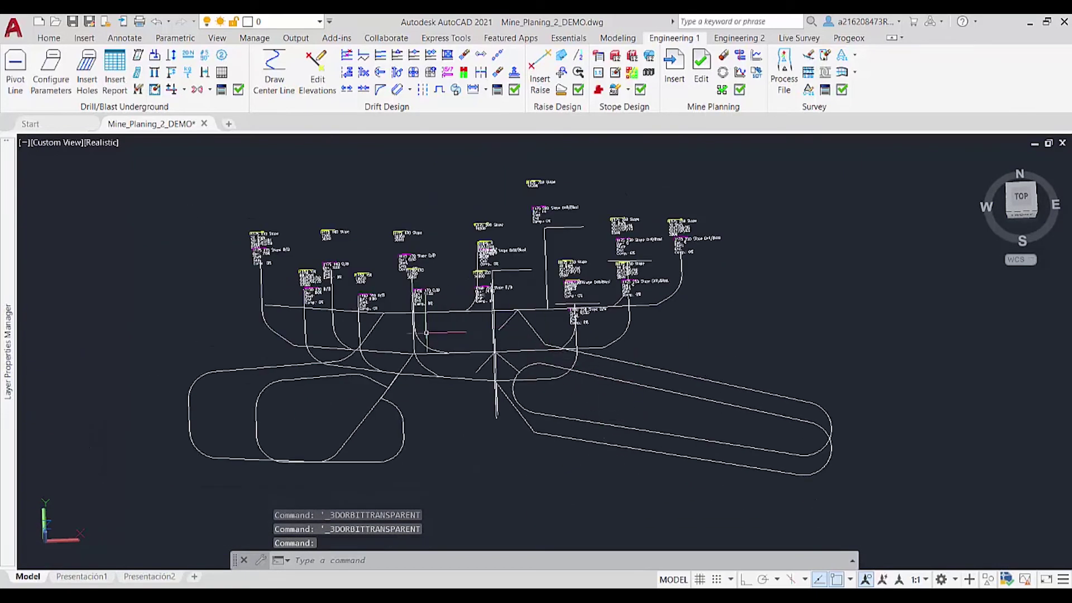
{"action": "middle_click_drag", "start_coordinate": [574, 418], "coordinate": [513, 404]}
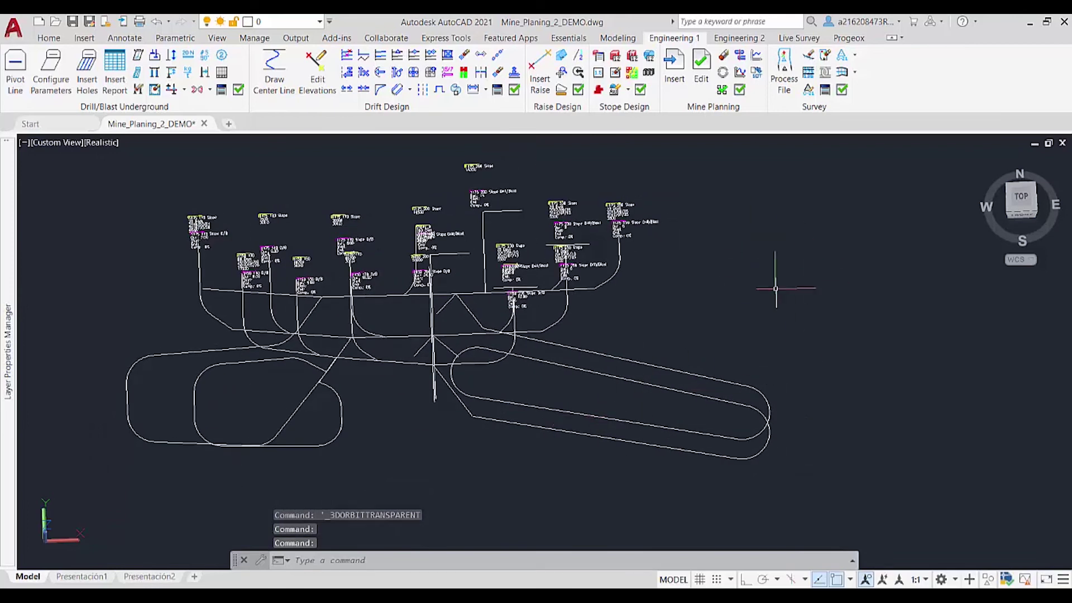